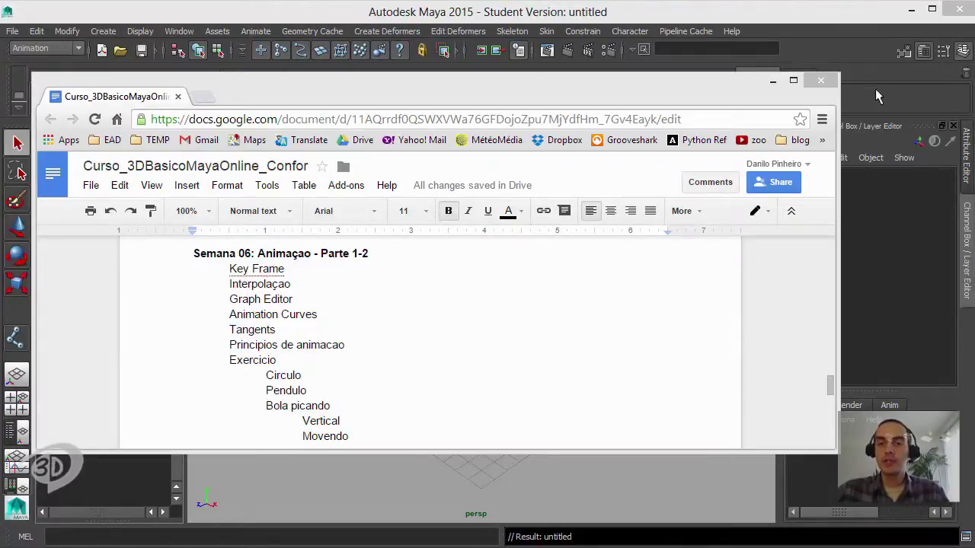
# Step: Minimize the course document to return to Maya, show all UI elements and close the Tool Settings
pyautogui.click(772, 80)
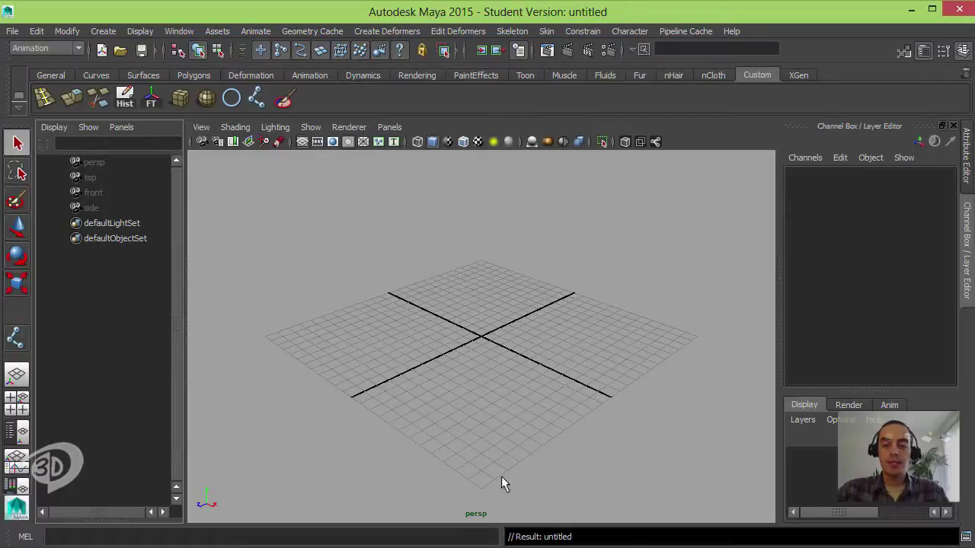
pyautogui.click(139, 32)
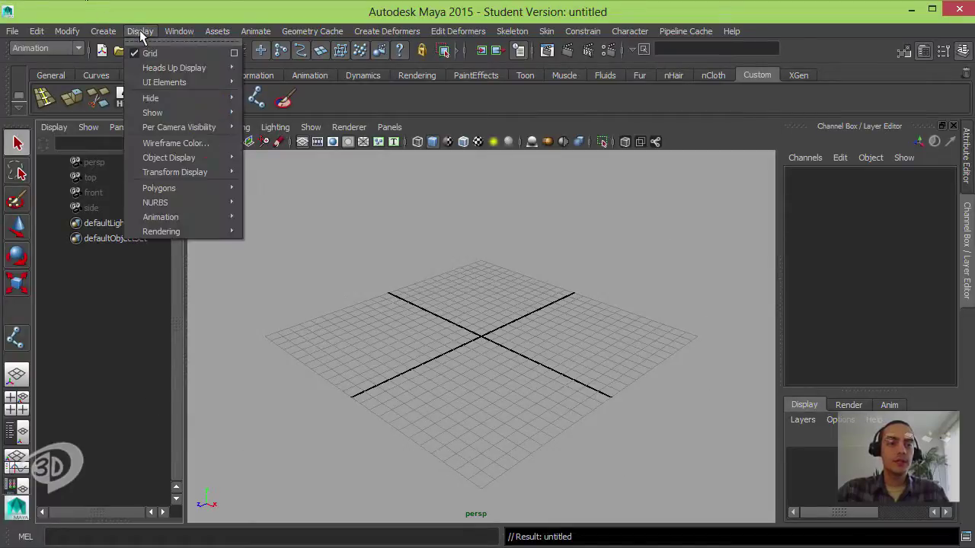
pyautogui.moveTo(159, 68)
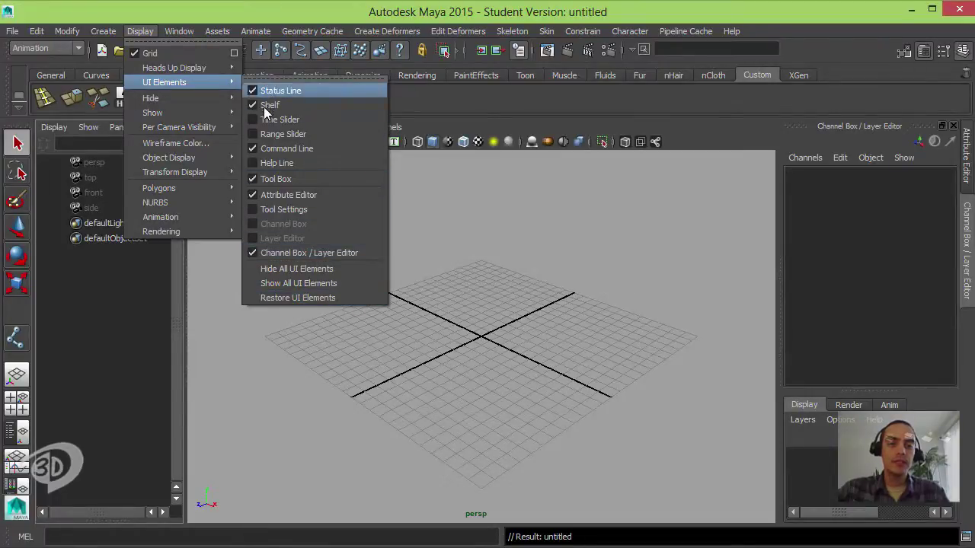
pyautogui.click(308, 297)
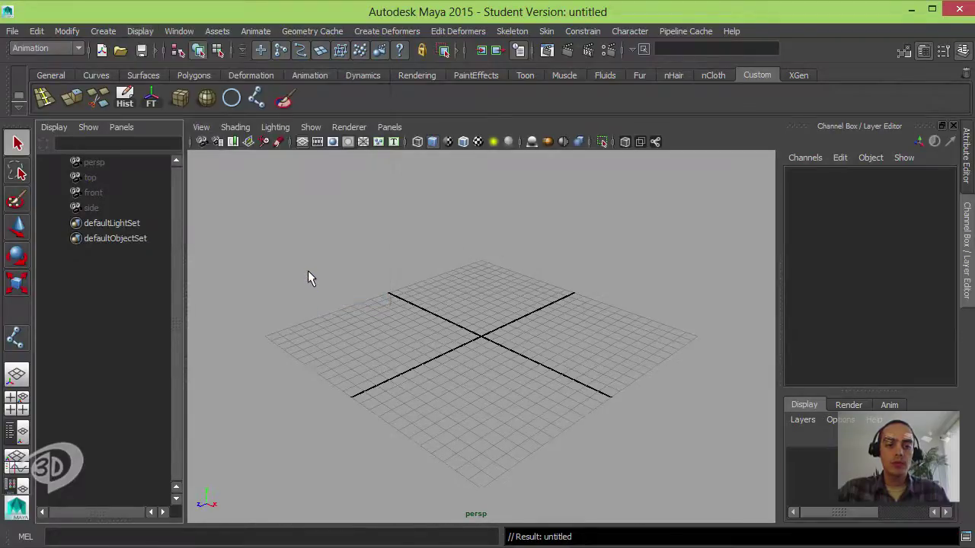
pyautogui.click(179, 32)
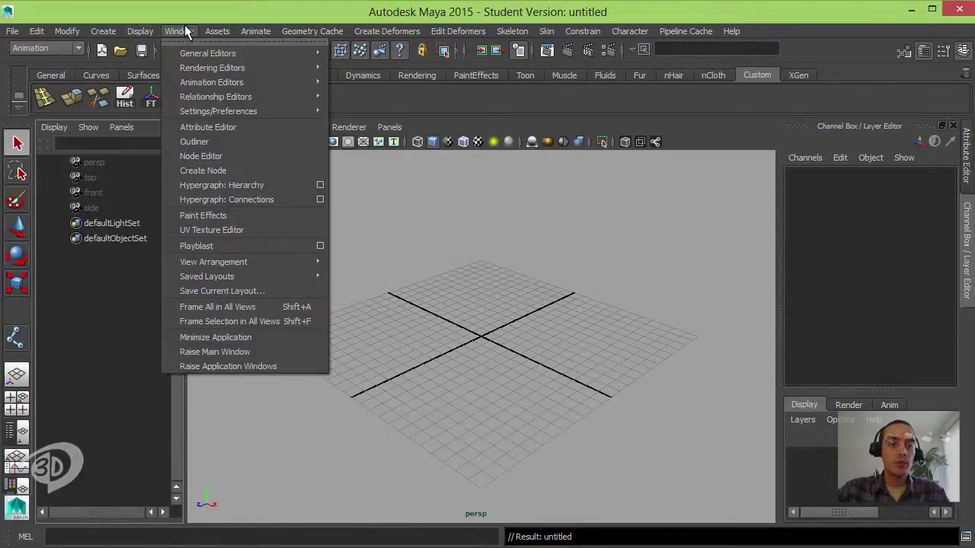
pyautogui.moveTo(141, 31)
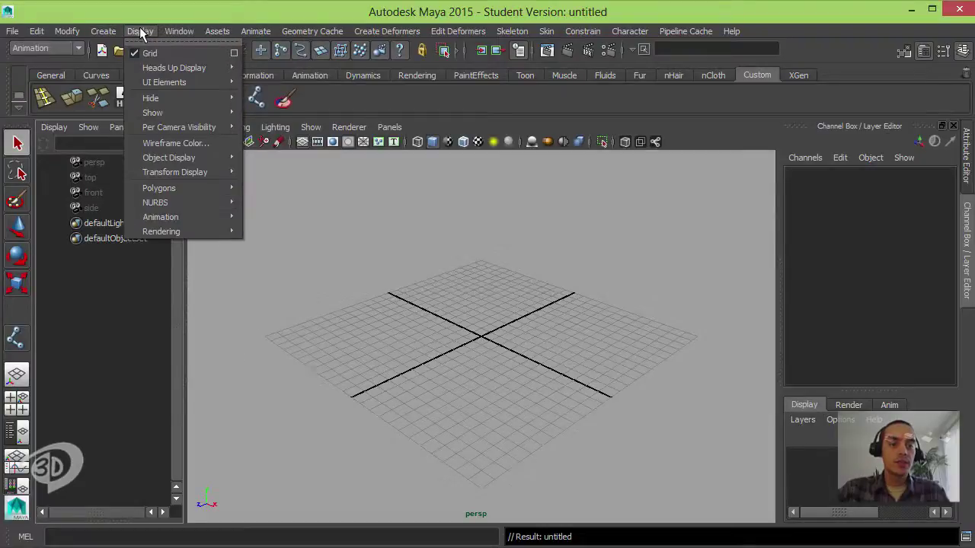
pyautogui.moveTo(179, 30)
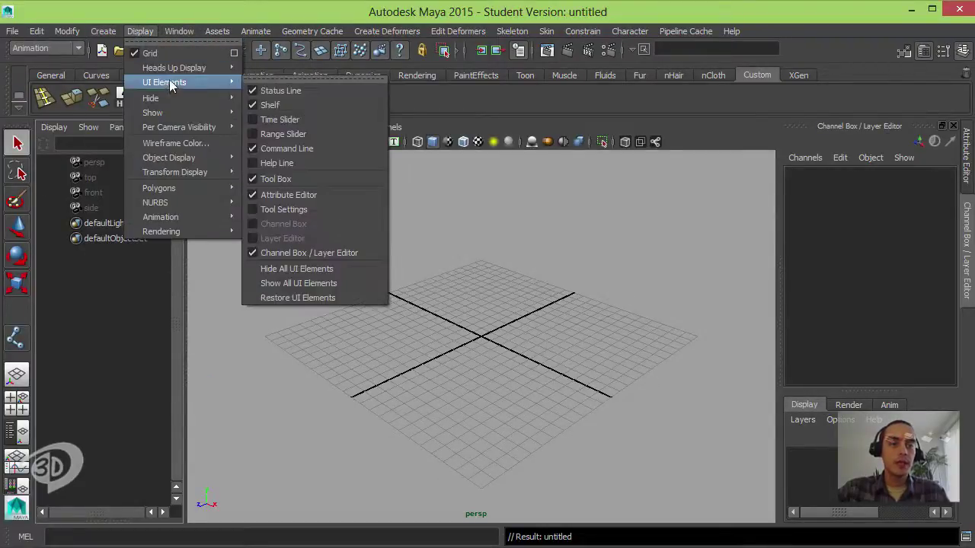
pyautogui.click(343, 282)
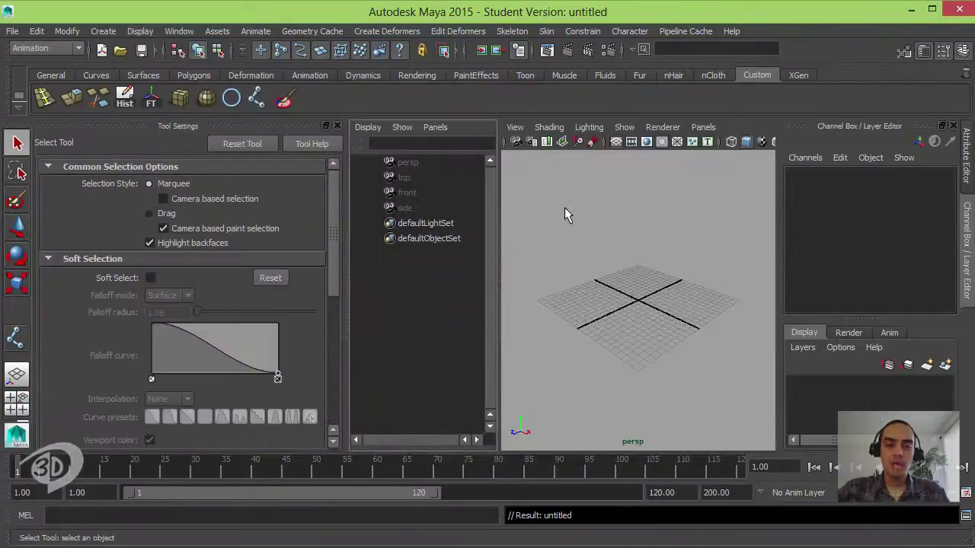
pyautogui.click(337, 127)
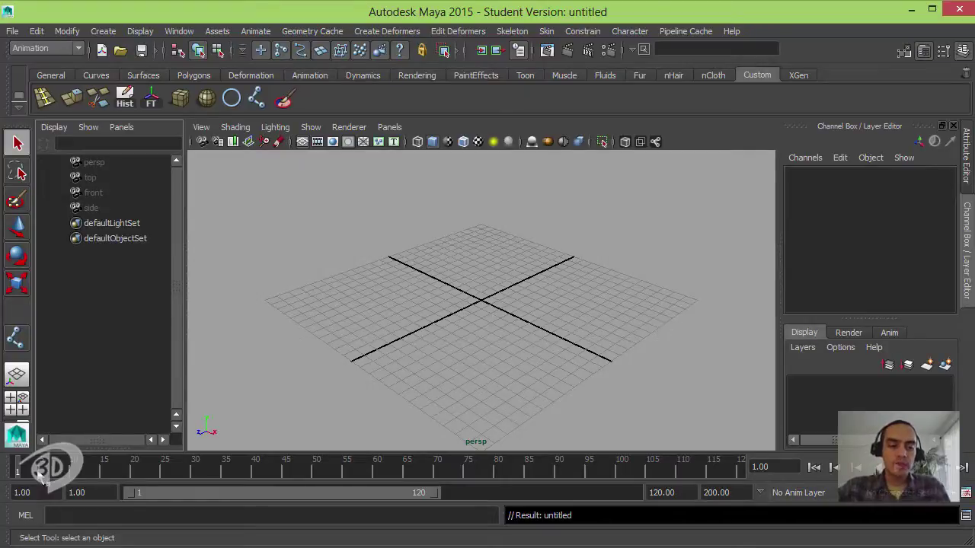
# Step: Scrub the time slider forward and back to preview the timeline, returning to frame 1
pyautogui.moveTo(21, 474)
pyautogui.mouseDown()
pyautogui.moveTo(464, 474)
pyautogui.moveTo(17, 472)
pyautogui.mouseUp()
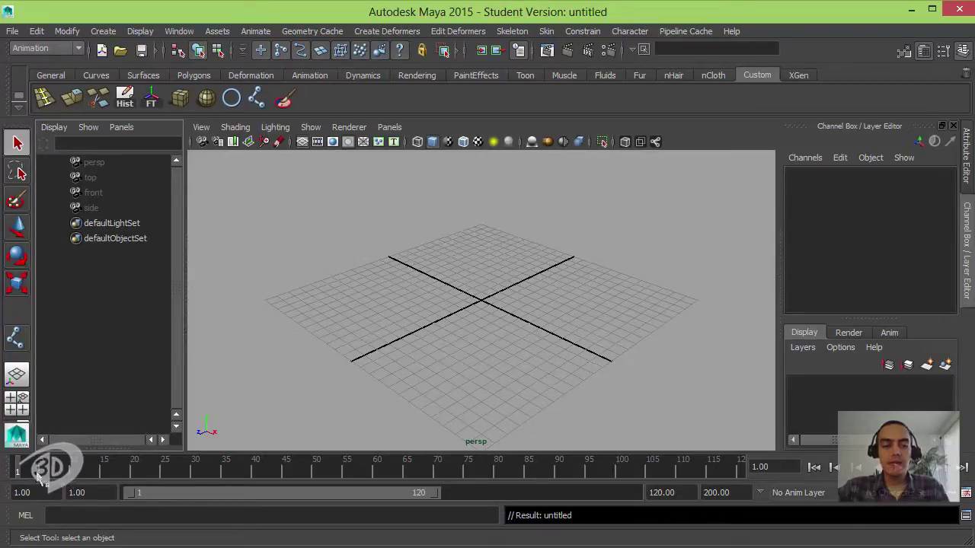
pyautogui.moveTo(22, 466); pyautogui.dragTo(281, 474)
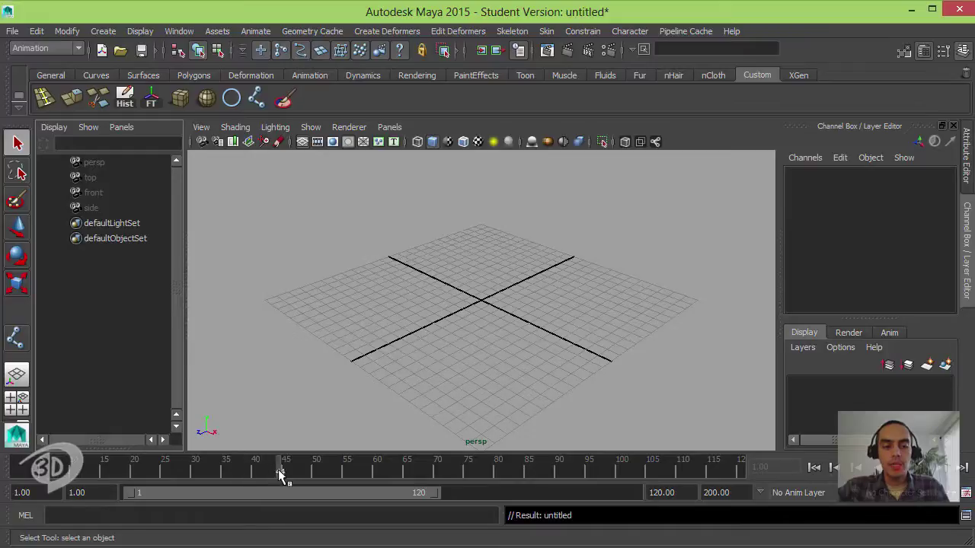
pyautogui.moveTo(376, 478); pyautogui.dragTo(15, 503)
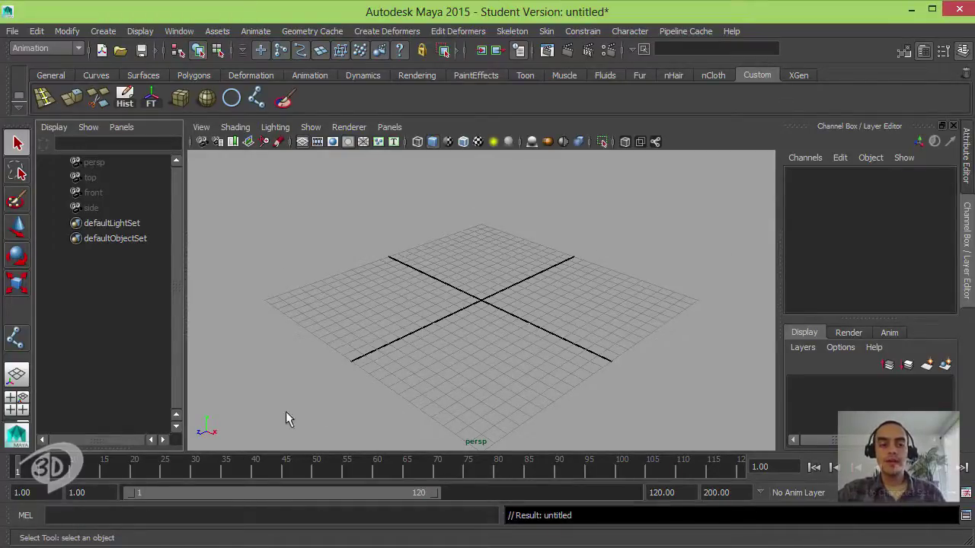
pyautogui.moveTo(30, 470)
pyautogui.mouseDown()
pyautogui.moveTo(305, 469)
pyautogui.moveTo(292, 469)
pyautogui.mouseUp()
pyautogui.hotkey('alt', 'shift', 'v')
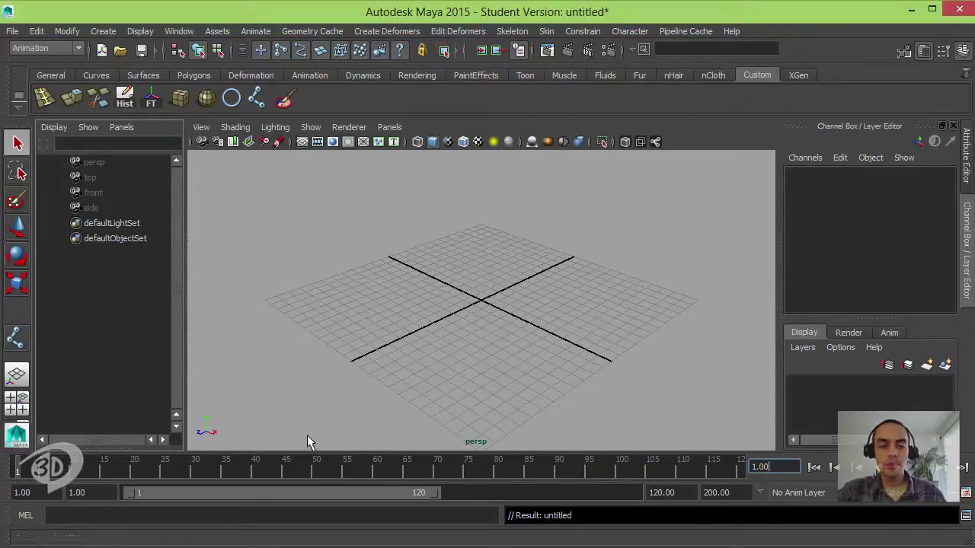
# Step: Set the current frame to 50 and narrow the playback range to frames 39–96
pyautogui.click(761, 467)
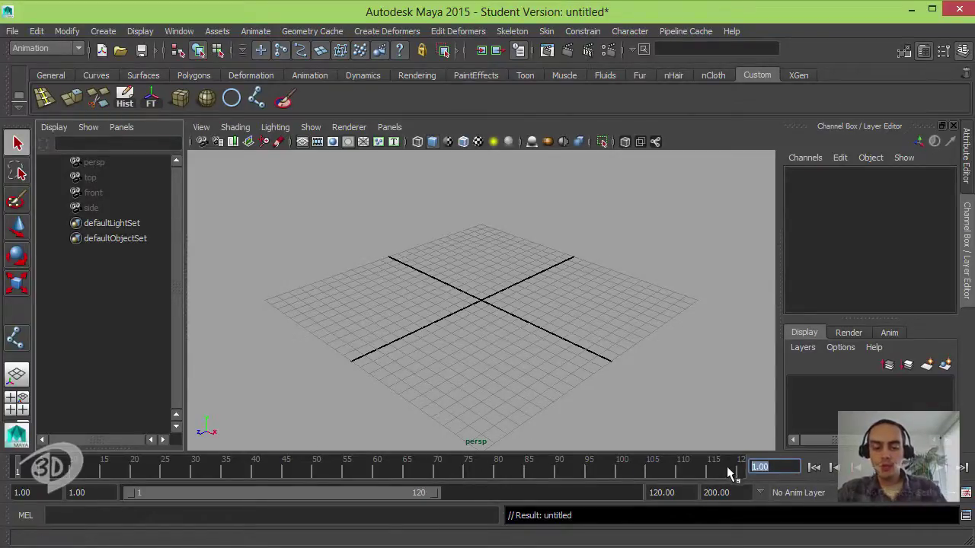
pyautogui.write('50')
pyautogui.press('Return')
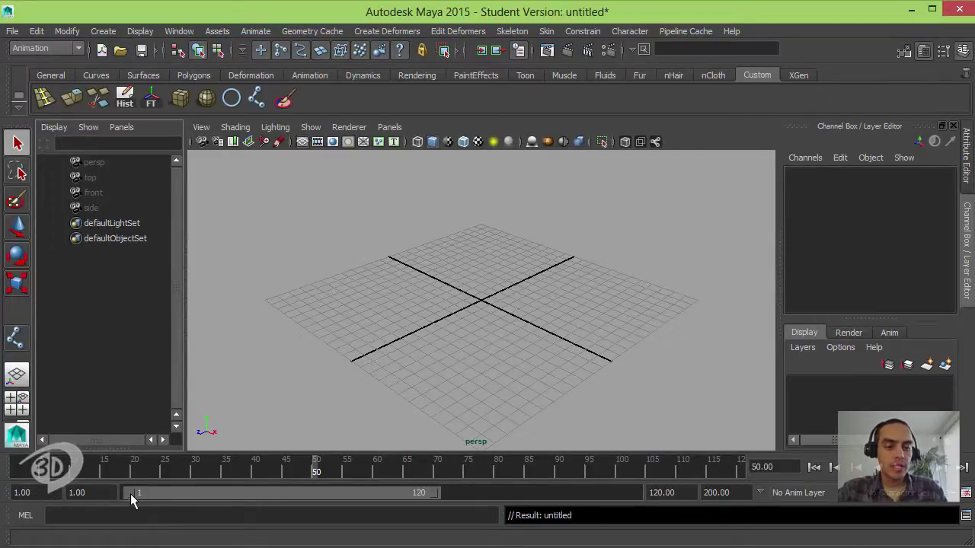
pyautogui.moveTo(131, 493); pyautogui.dragTo(232, 496)
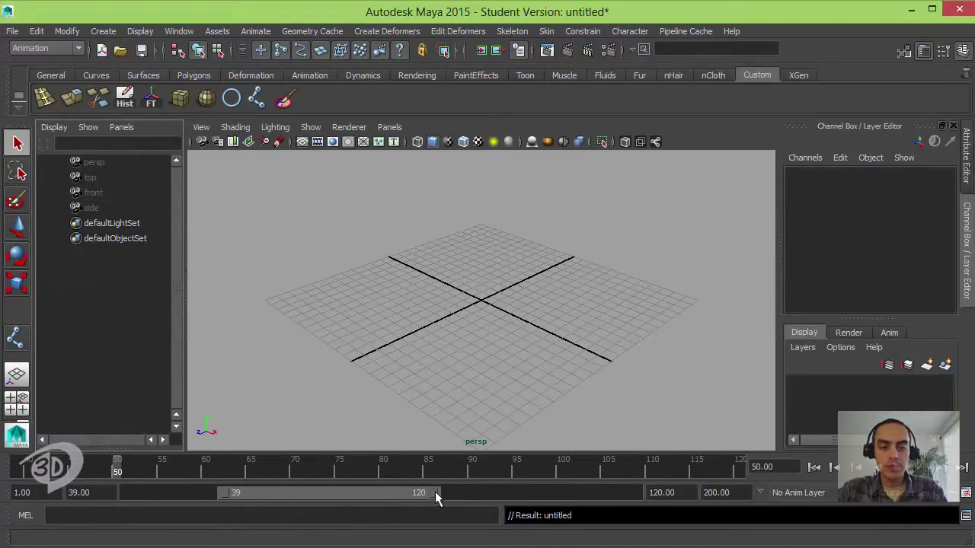
pyautogui.moveTo(435, 492); pyautogui.dragTo(367, 494)
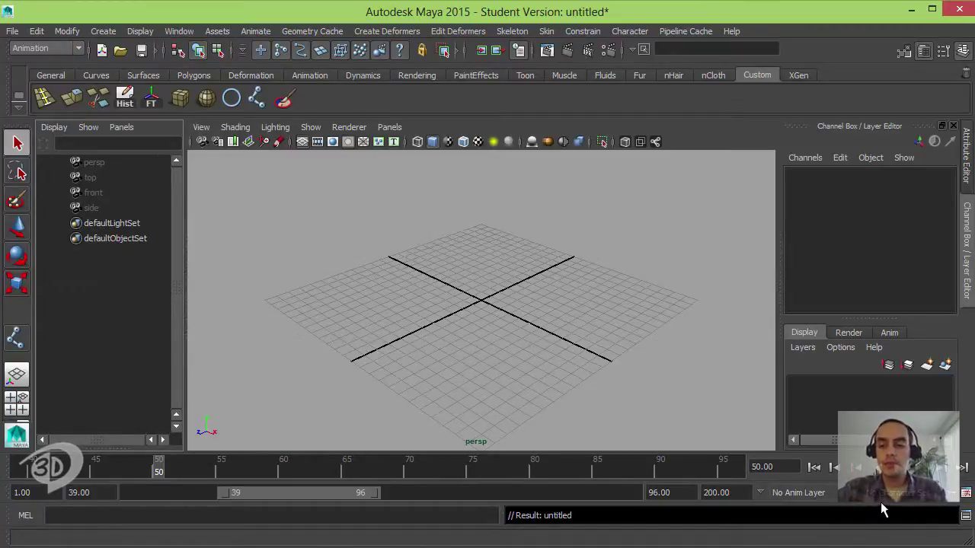
# Step: Review the Time Slider preferences and the playback speed options, keeping Play every frame
pyautogui.click(966, 494)
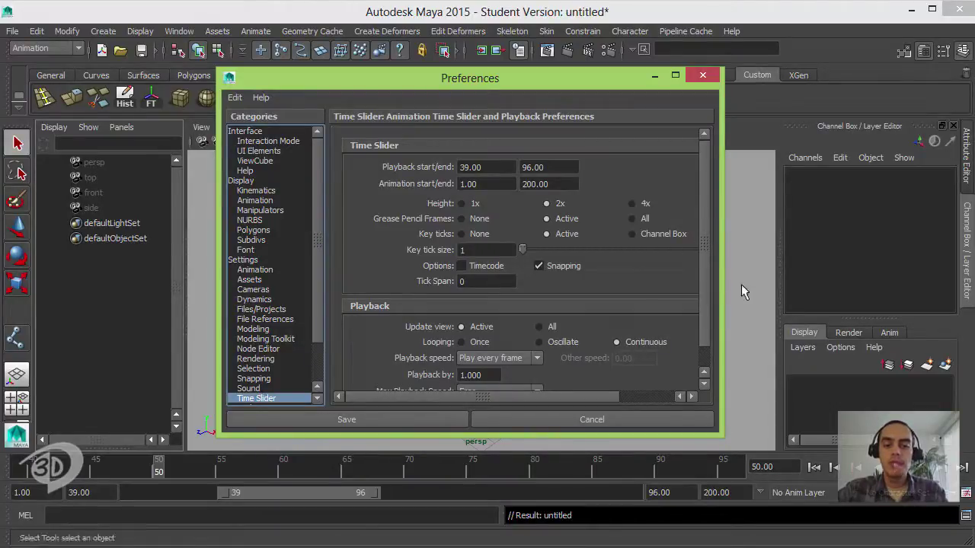
pyautogui.scroll(-1, 705, 293)
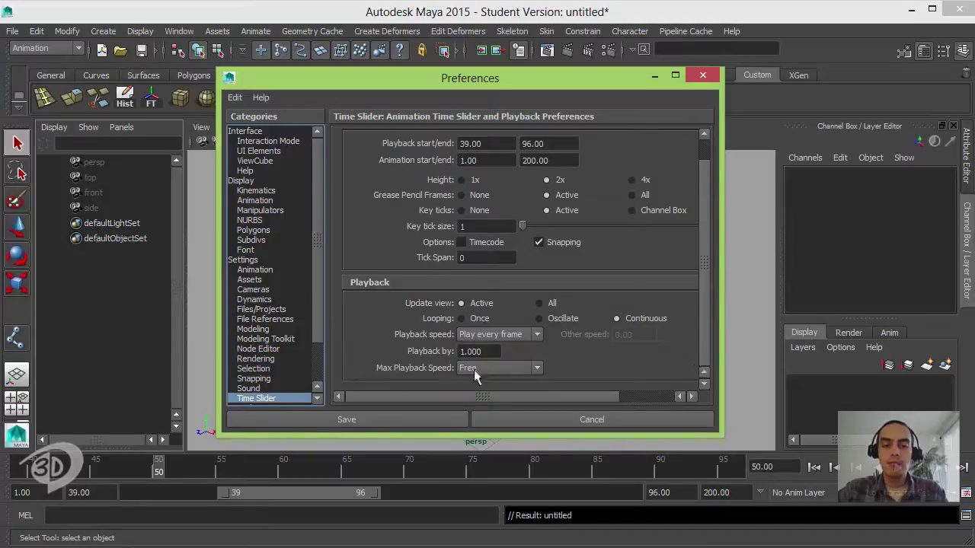
pyautogui.click(520, 335)
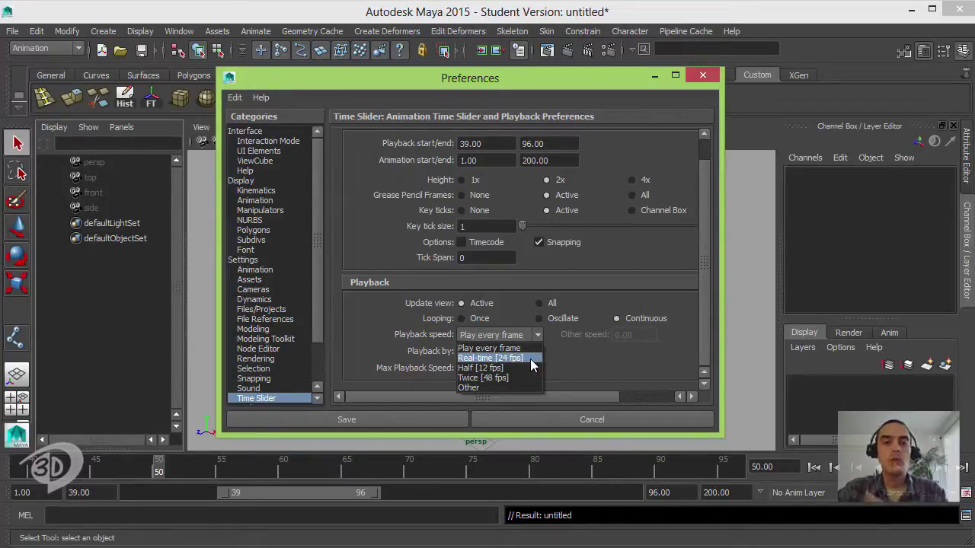
pyautogui.click(531, 336)
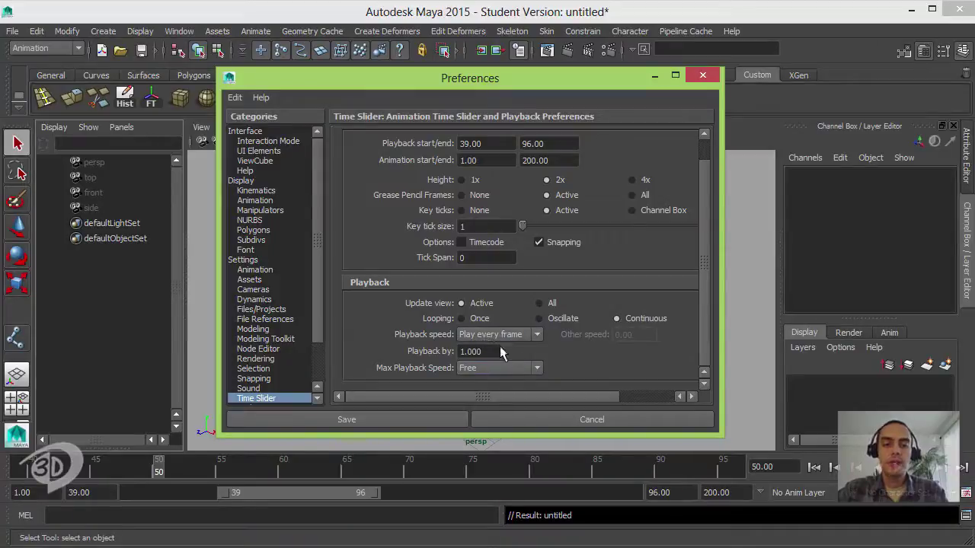
pyautogui.click(702, 76)
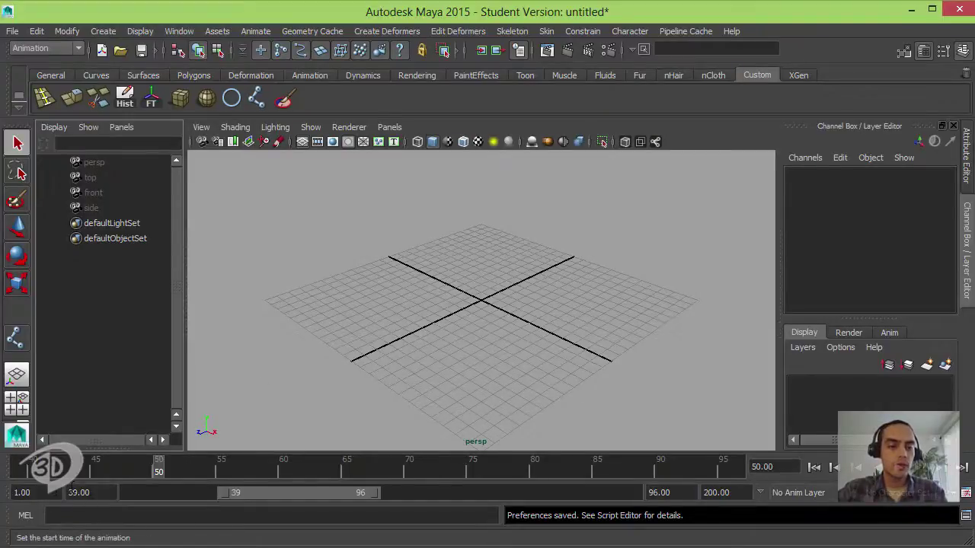
# Step: Create a polygon sphere at the origin and set the playback range to frames 1–24 with the animation end at 48
pyautogui.click(207, 97)
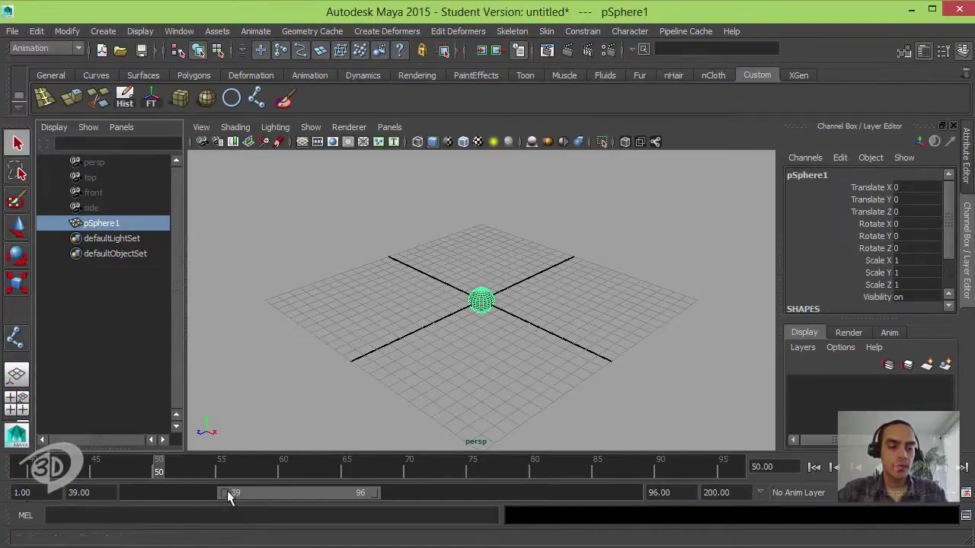
pyautogui.moveTo(228, 495); pyautogui.dragTo(134, 492)
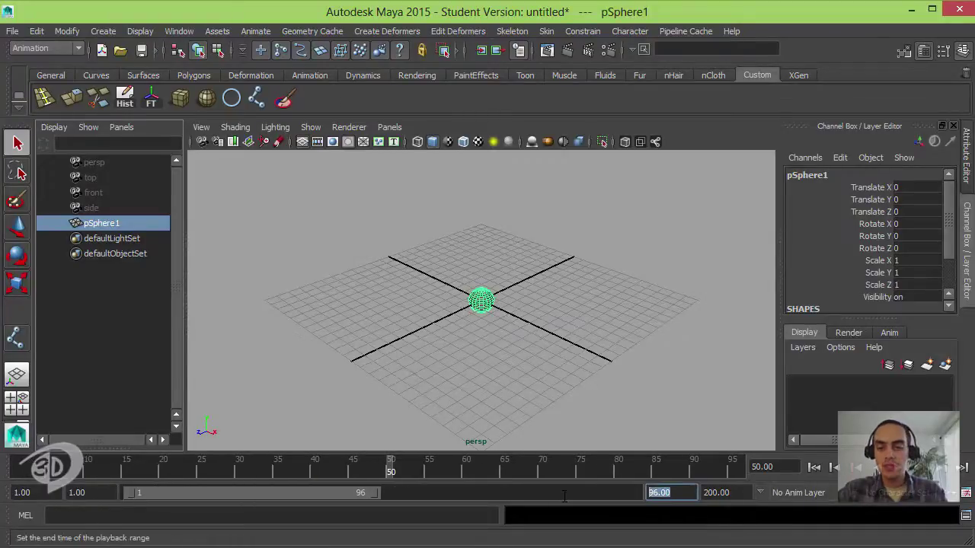
pyautogui.write('24')
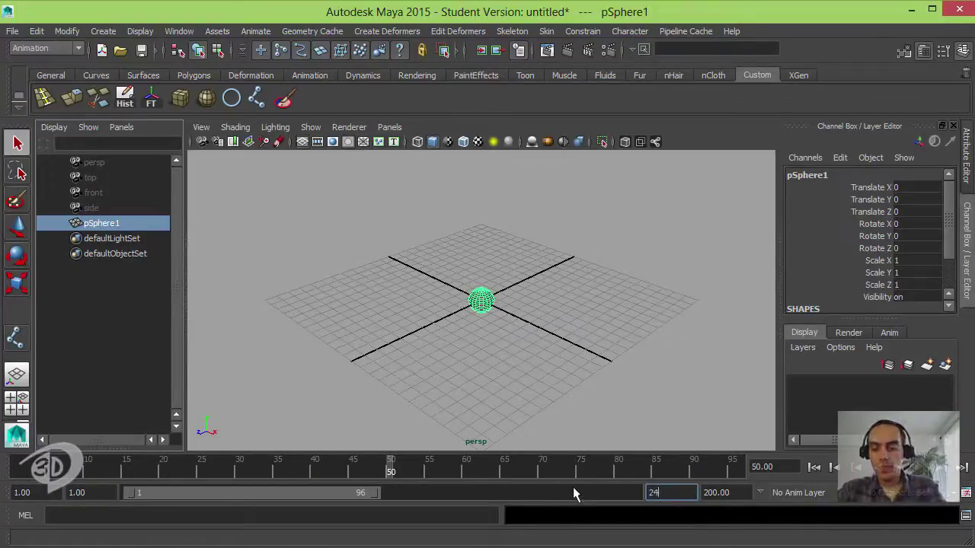
pyautogui.press('Return')
pyautogui.doubleClick(716, 493)
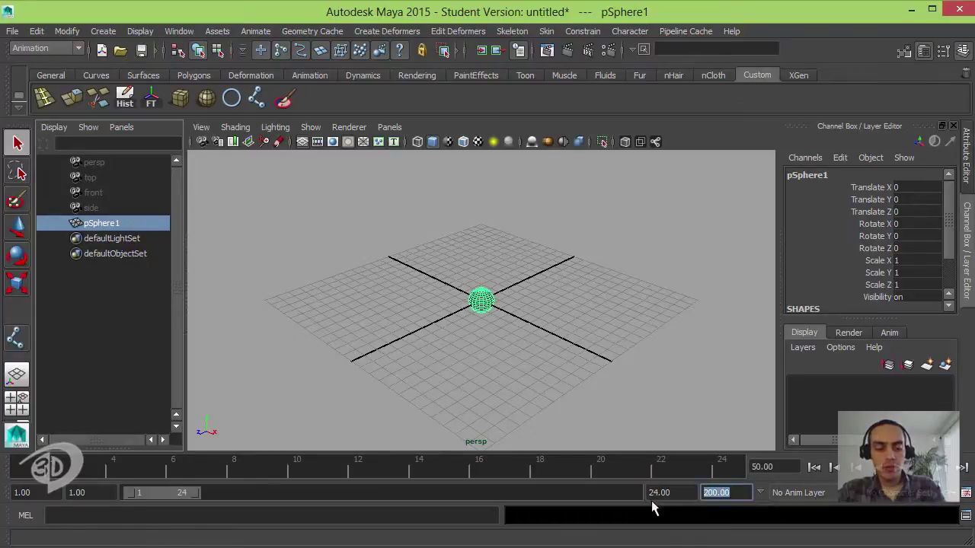
pyautogui.write('48')
pyautogui.press('Return')
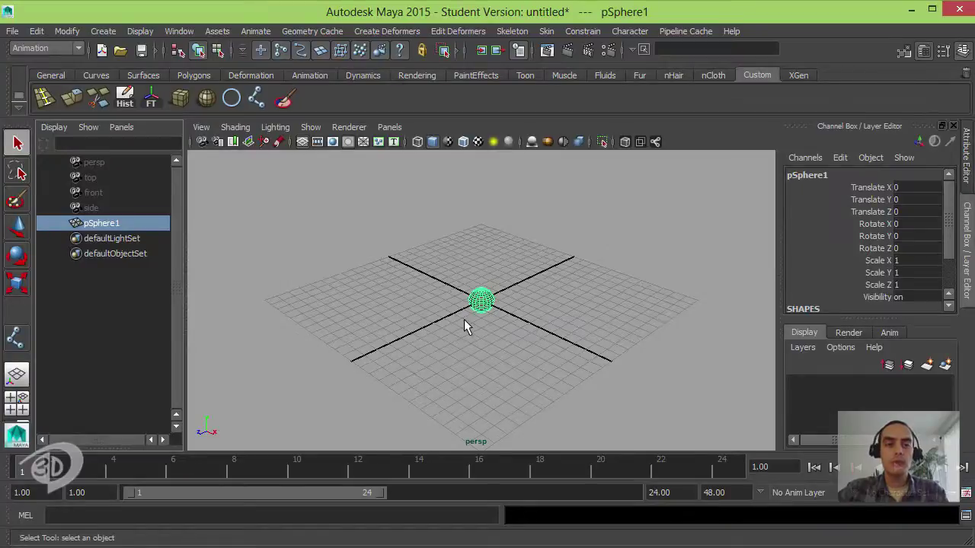
# Step: Using the Animation menu set, set a key on all the sphere's channels at frame 1
pyautogui.click(44, 48)
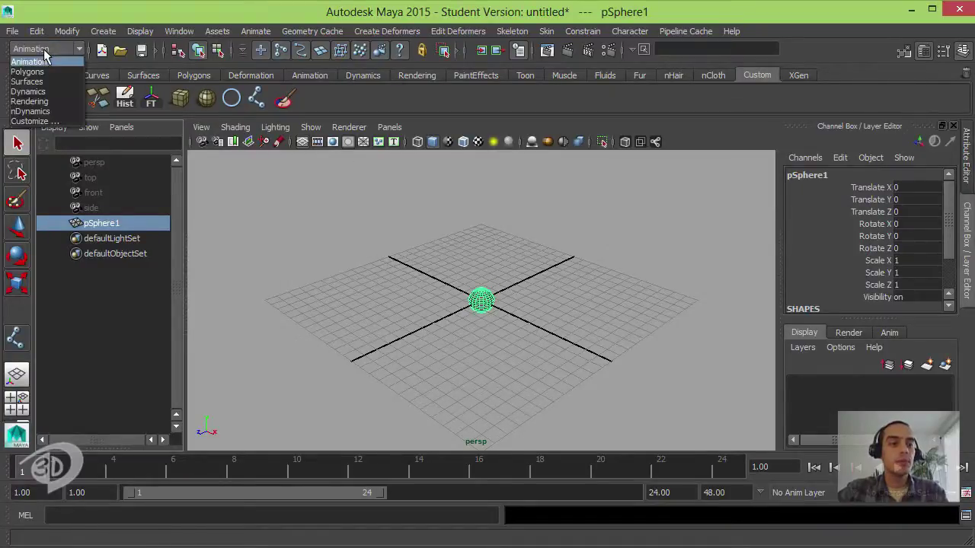
pyautogui.click(46, 52)
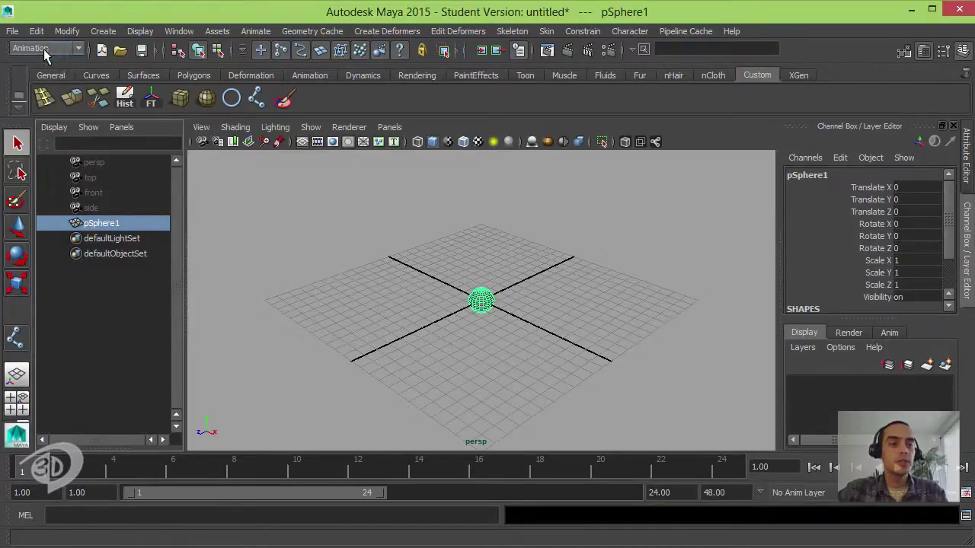
pyautogui.click(257, 33)
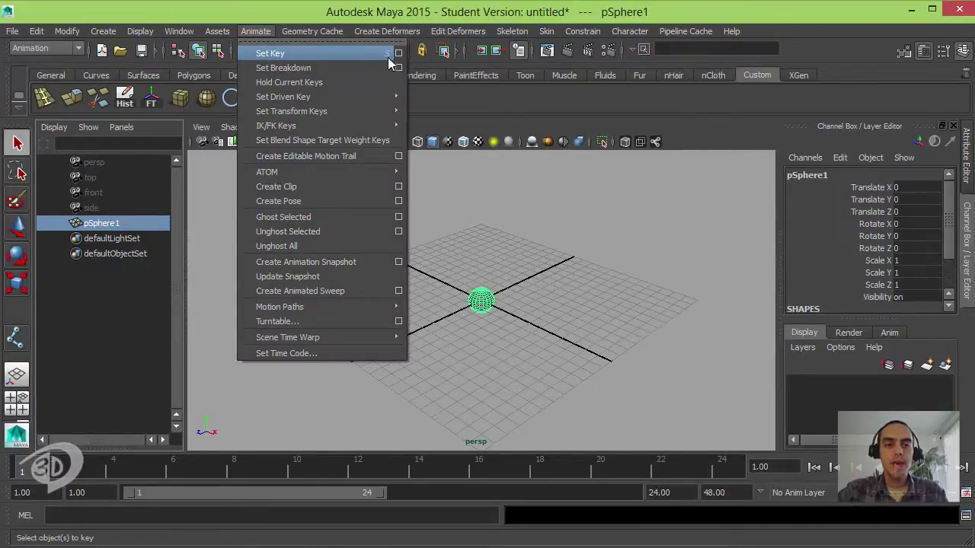
pyautogui.click(281, 53)
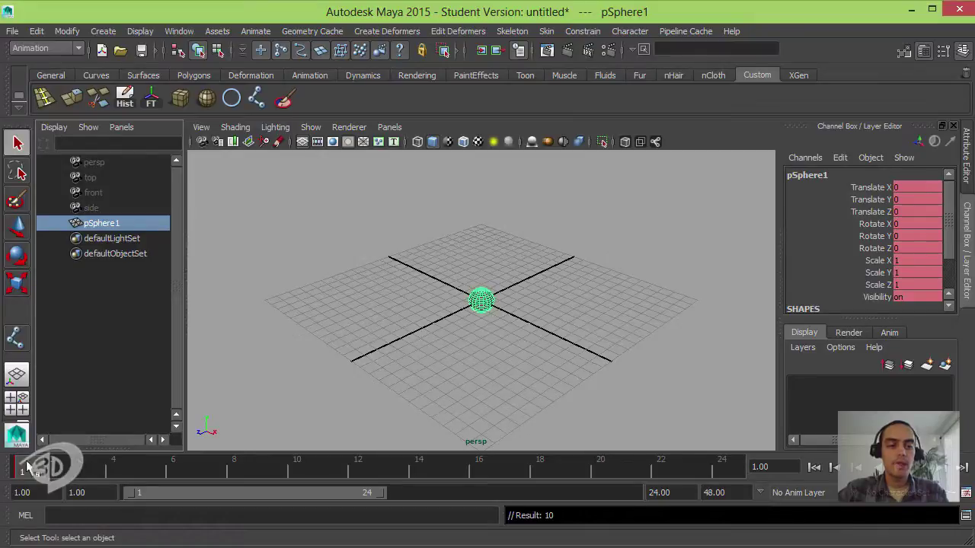
# Step: Go to frame 24 and move the sphere along X, setting its Translate X to 10
pyautogui.moveTo(29, 466); pyautogui.dragTo(245, 472)
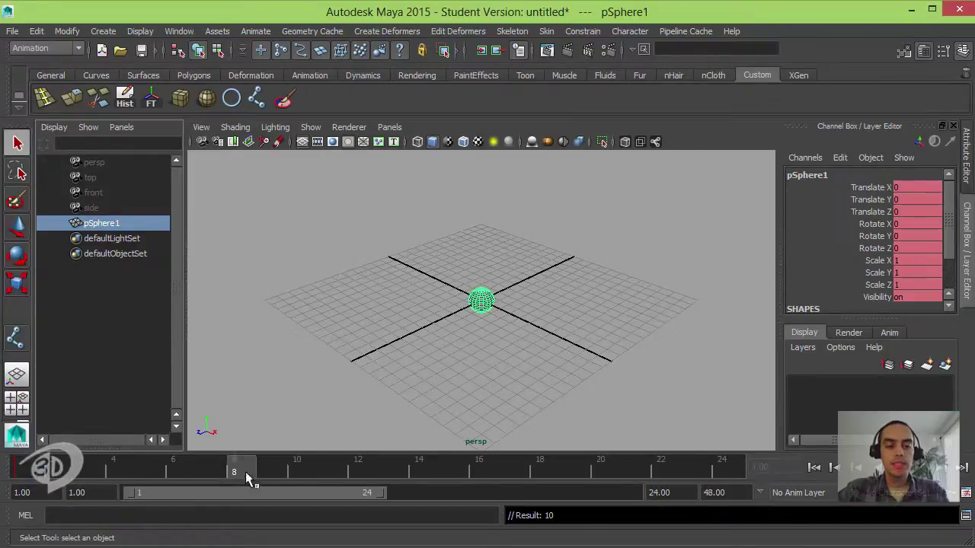
pyautogui.moveTo(329, 472); pyautogui.dragTo(641, 472)
pyautogui.moveTo(728, 472); pyautogui.dragTo(729, 471)
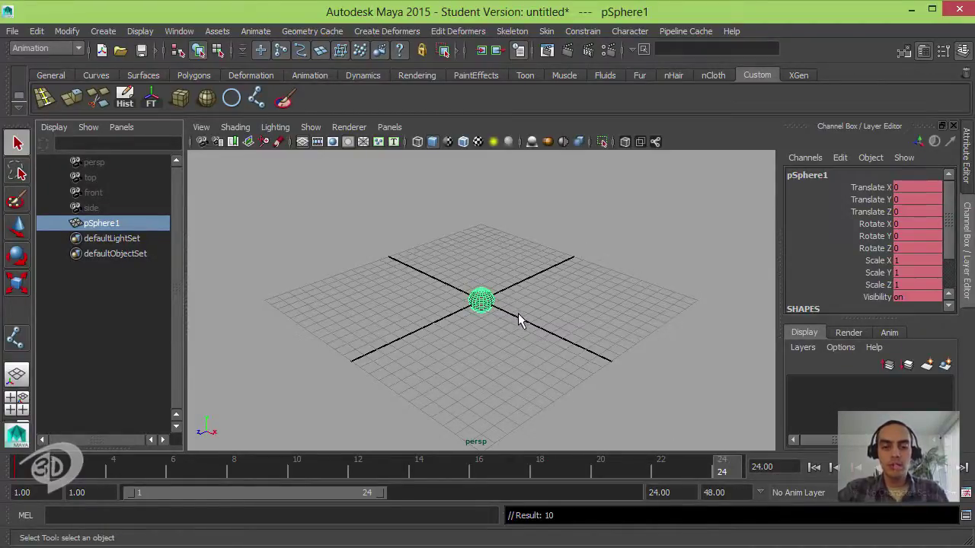
pyautogui.keyDown('alt'); pyautogui.moveTo(517, 320); pyautogui.dragTo(714, 358); pyautogui.keyUp('alt')
pyautogui.press('w')
pyautogui.click(917, 187)
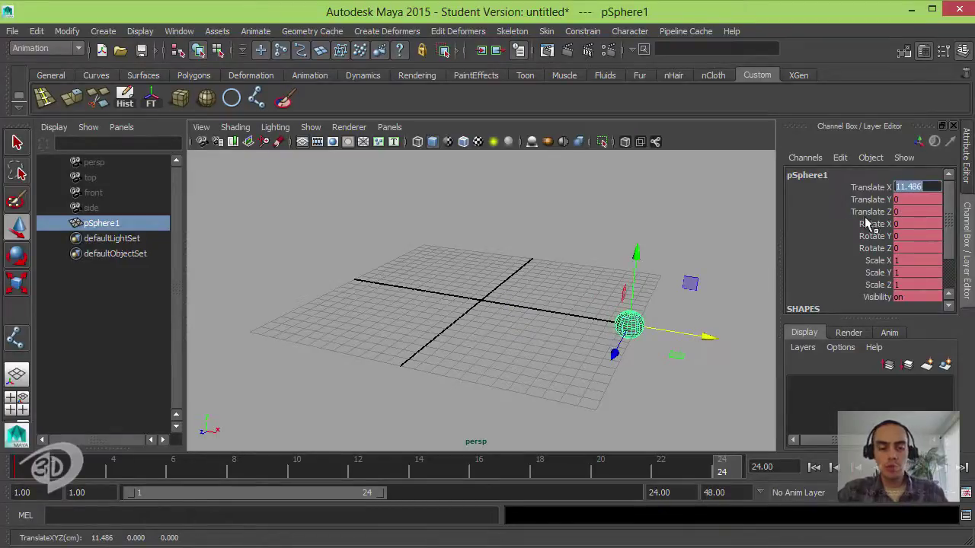
pyautogui.write('10')
pyautogui.press('Return')
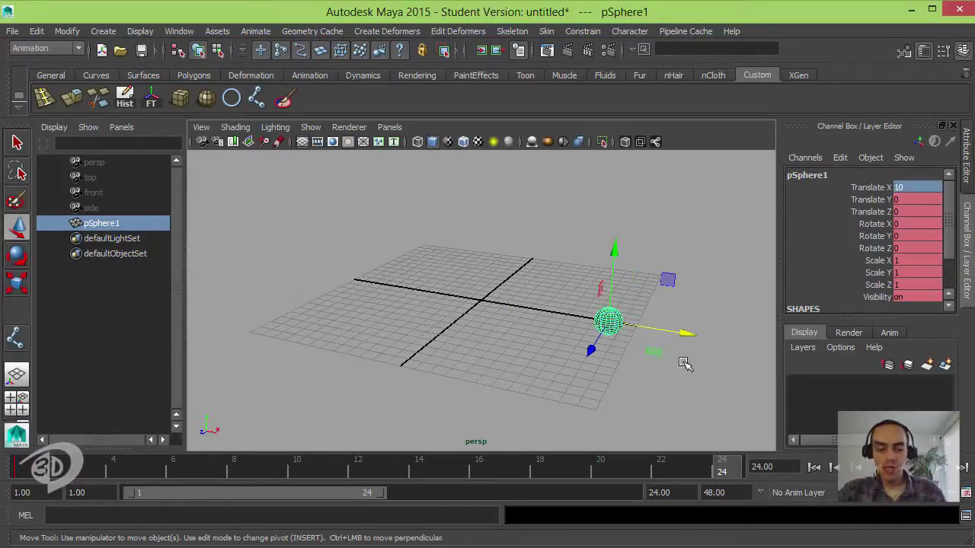
# Step: Set a key on all the sphere's channels at frame 24 and compare its positions at frames 1 and 24
pyautogui.keyDown('alt'); pyautogui.moveTo(678, 358); pyautogui.dragTo(654, 382); pyautogui.keyUp('alt')
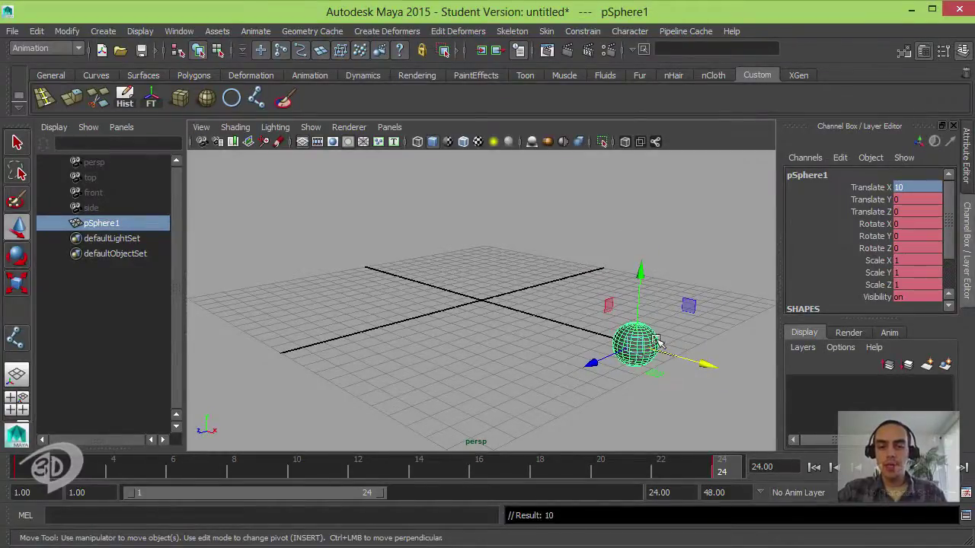
pyautogui.keyDown('alt'); pyautogui.moveTo(663, 385); pyautogui.dragTo(605, 315); pyautogui.keyUp('alt')
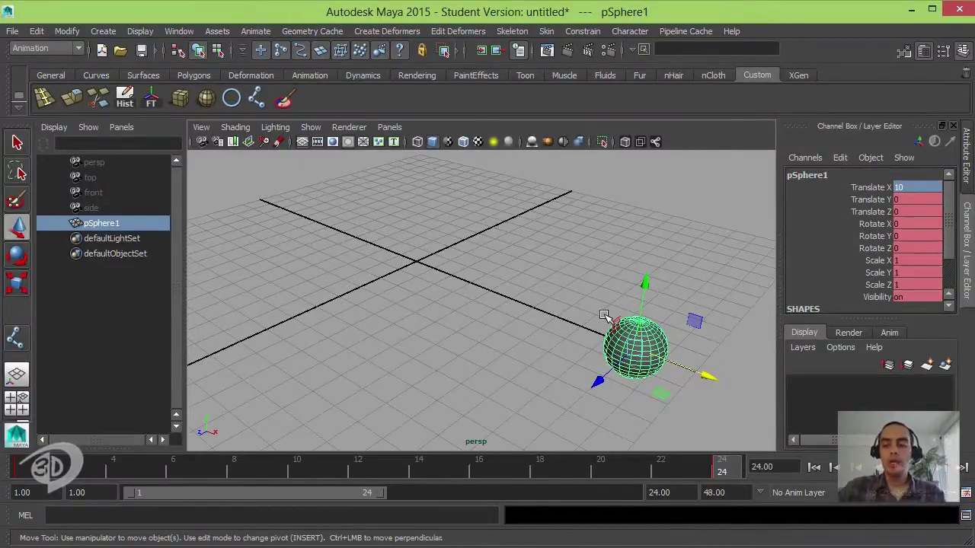
pyautogui.click(27, 468)
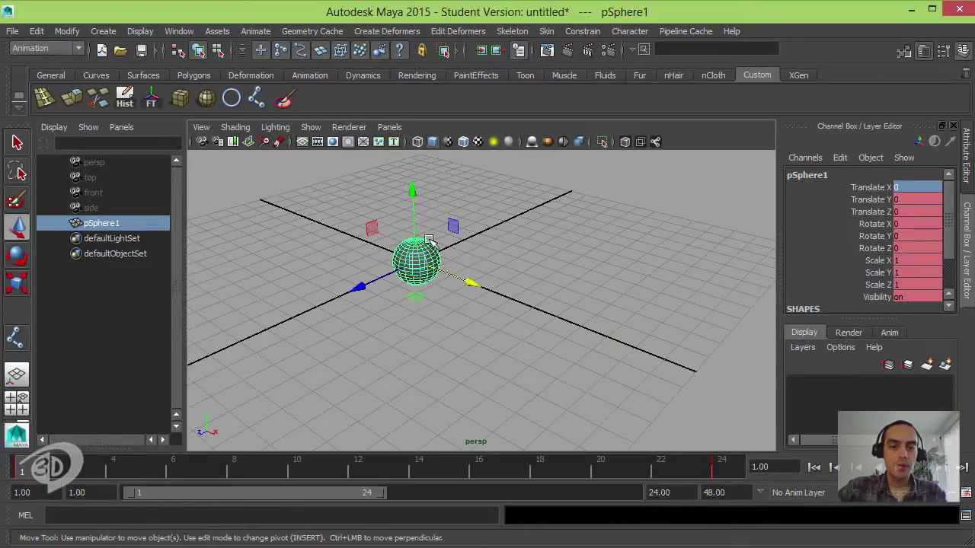
pyautogui.click(727, 470)
pyautogui.click(727, 470)
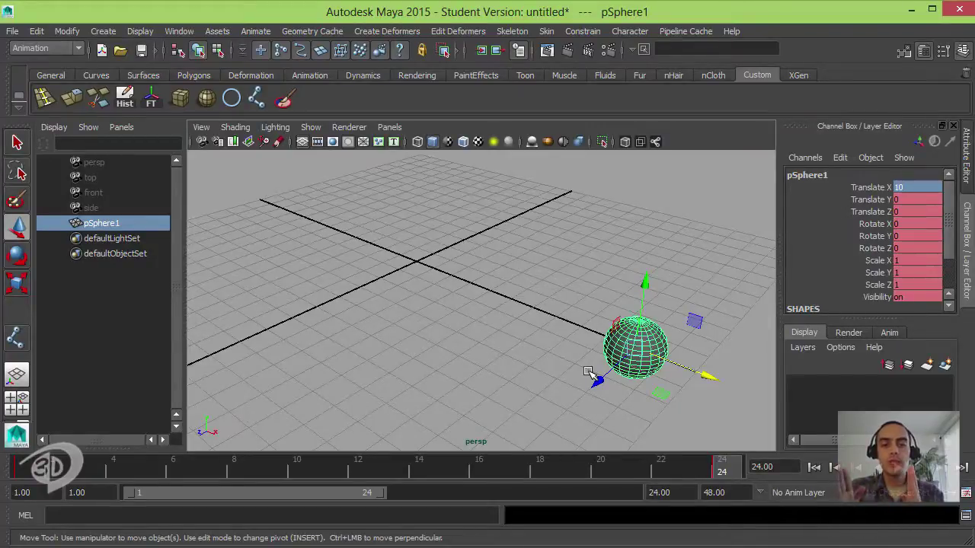
# Step: Scrub the timeline from frame 1 to examine the sphere's movement along X and play the animation
pyautogui.click(32, 471)
pyautogui.moveTo(51, 472)
pyautogui.mouseDown()
pyautogui.moveTo(97, 466)
pyautogui.moveTo(208, 481)
pyautogui.moveTo(714, 473)
pyautogui.moveTo(404, 463)
pyautogui.moveTo(302, 430)
pyautogui.moveTo(143, 417)
pyautogui.mouseUp()
pyautogui.moveTo(68, 413)
pyautogui.mouseDown()
pyautogui.moveTo(23, 415)
pyautogui.moveTo(45, 457)
pyautogui.moveTo(689, 468)
pyautogui.moveTo(27, 468)
pyautogui.moveTo(577, 495)
pyautogui.moveTo(720, 491)
pyautogui.moveTo(22, 493)
pyautogui.mouseUp()
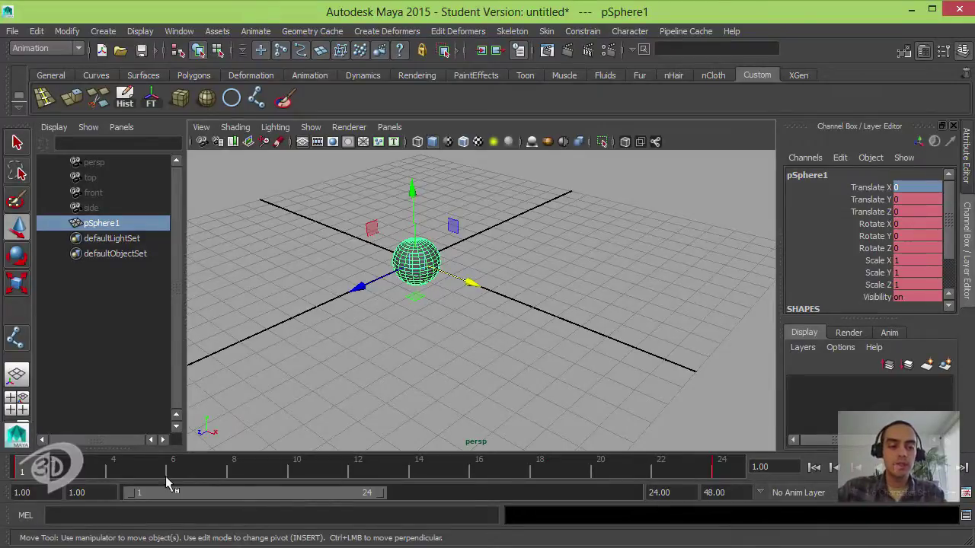
pyautogui.hotkey('alt', 'v')
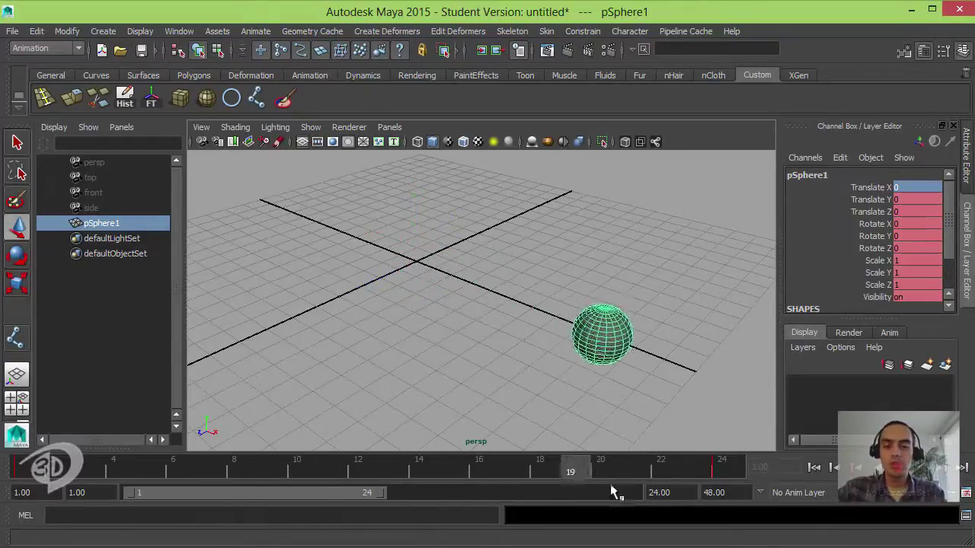
# Step: At frame 12, raise the sphere to a Translate Y of about 3.8 and set a key on all its channels
pyautogui.moveTo(522, 469); pyautogui.dragTo(363, 461)
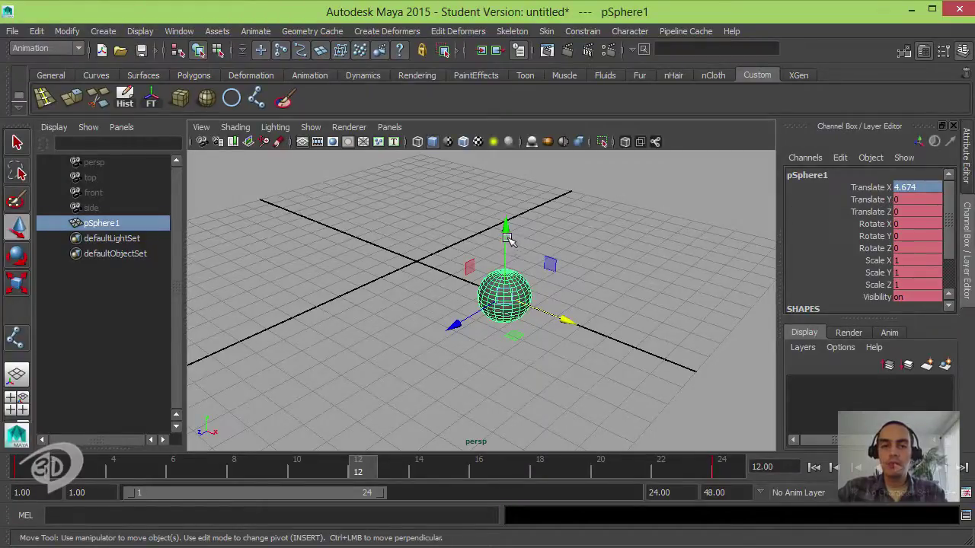
pyautogui.moveTo(505, 229); pyautogui.dragTo(504, 124)
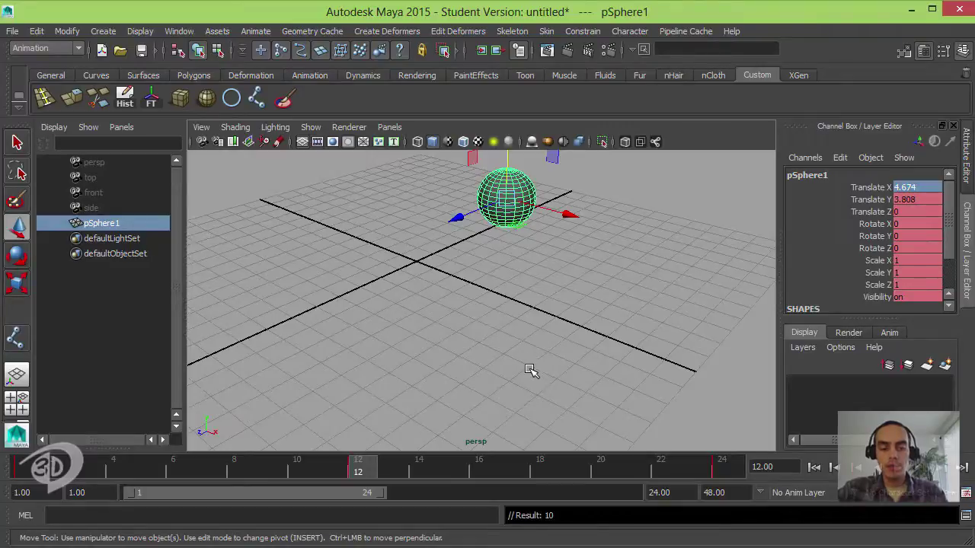
pyautogui.keyDown('alt'); pyautogui.moveTo(561, 365); pyautogui.dragTo(561, 333); pyautogui.keyUp('alt')
pyautogui.keyDown('alt'); pyautogui.moveTo(562, 333); pyautogui.dragTo(554, 382, button='middle'); pyautogui.keyUp('alt')
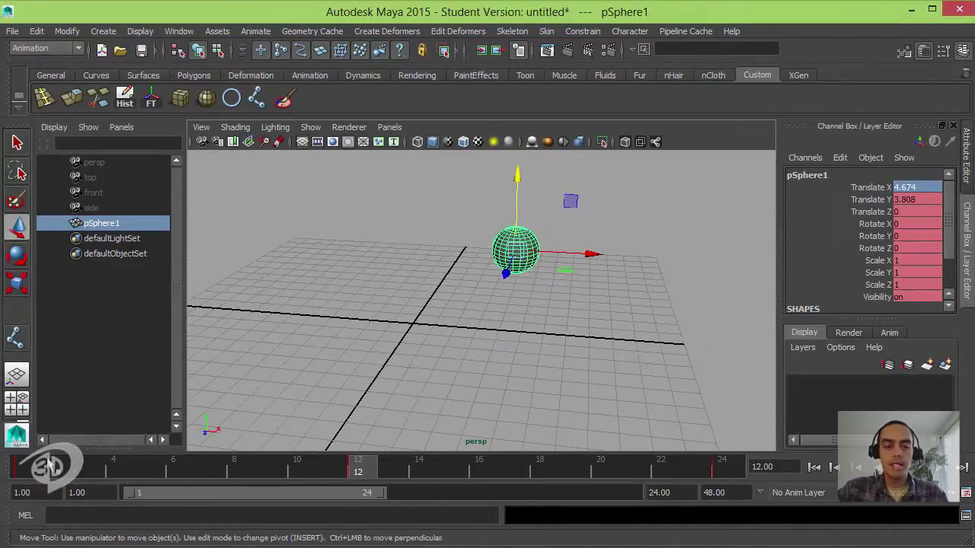
# Step: Scrub through the timeline to review the sphere's motion with the frame 12 key, finishing at frame 1
pyautogui.moveTo(363, 472); pyautogui.dragTo(6, 512)
pyautogui.moveTo(23, 469); pyautogui.dragTo(12, 519)
pyautogui.moveTo(74, 513); pyautogui.dragTo(21, 480)
pyautogui.keyDown('alt'); pyautogui.moveTo(542, 323); pyautogui.dragTo(520, 325); pyautogui.keyUp('alt')
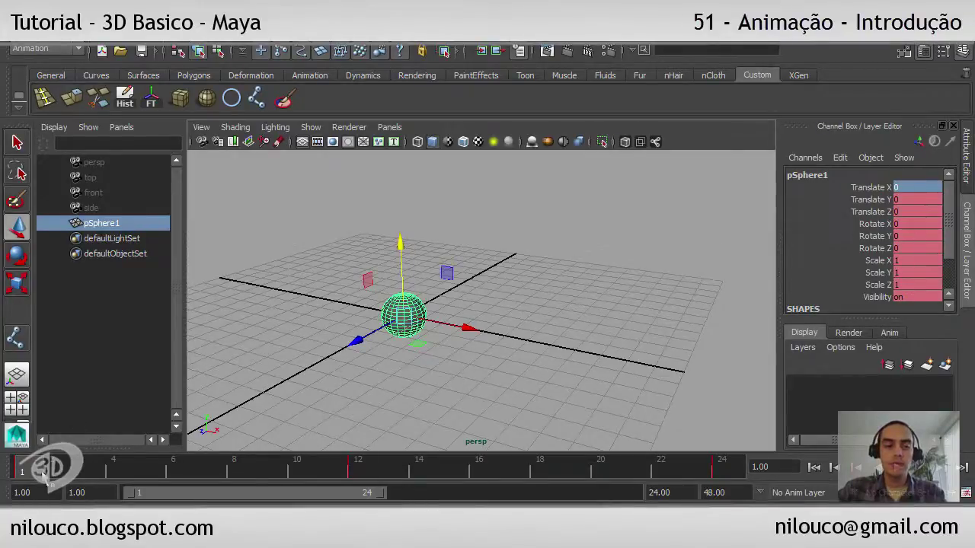
pyautogui.moveTo(42, 472); pyautogui.dragTo(22, 470)
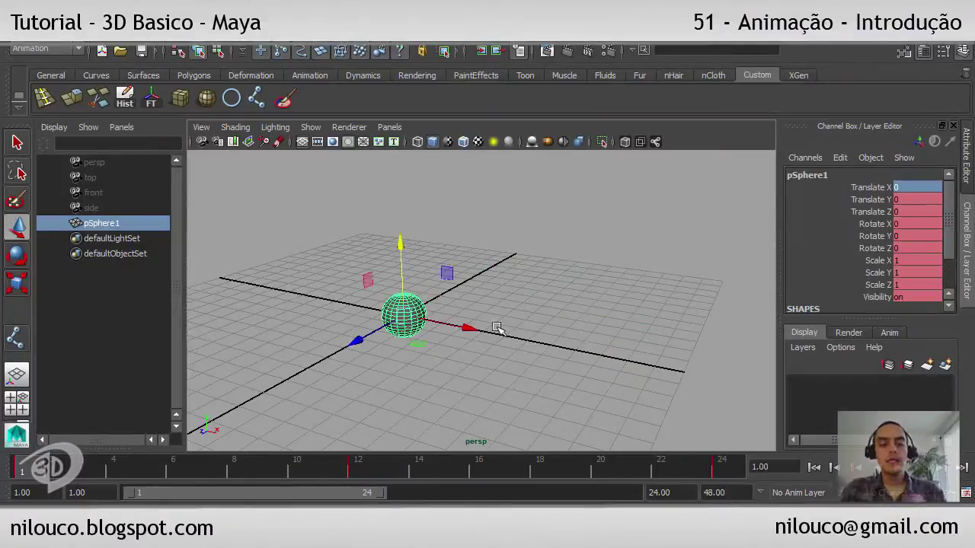